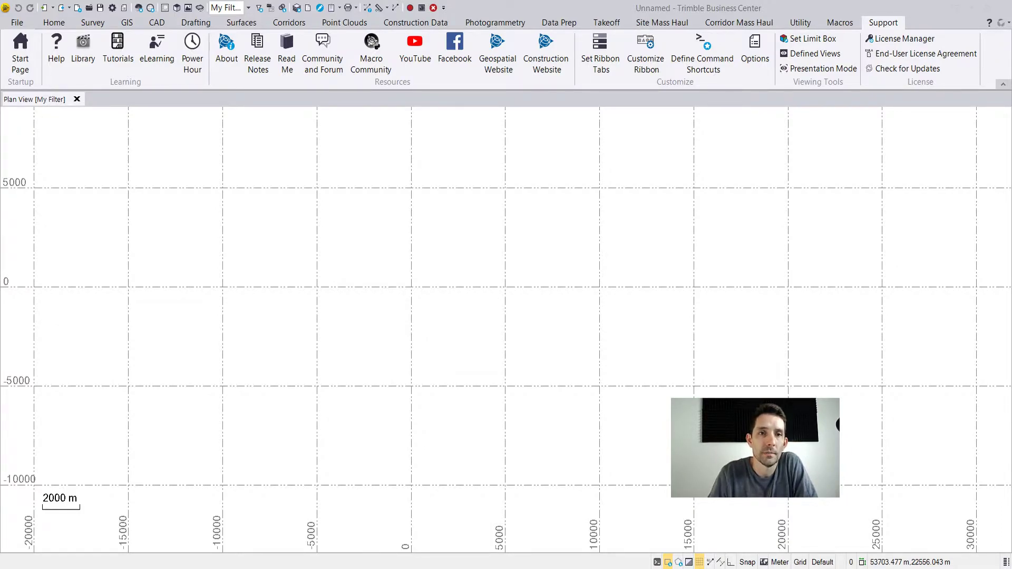
- Switch the ribbon to the CAD tab so the drafting and point-creation commands are visible
{"action": "left_click", "coordinate": [154, 23]}
- Create point 1 in the plan view and accept the updated projection false origin
{"action": "left_click", "coordinate": [131, 46]}
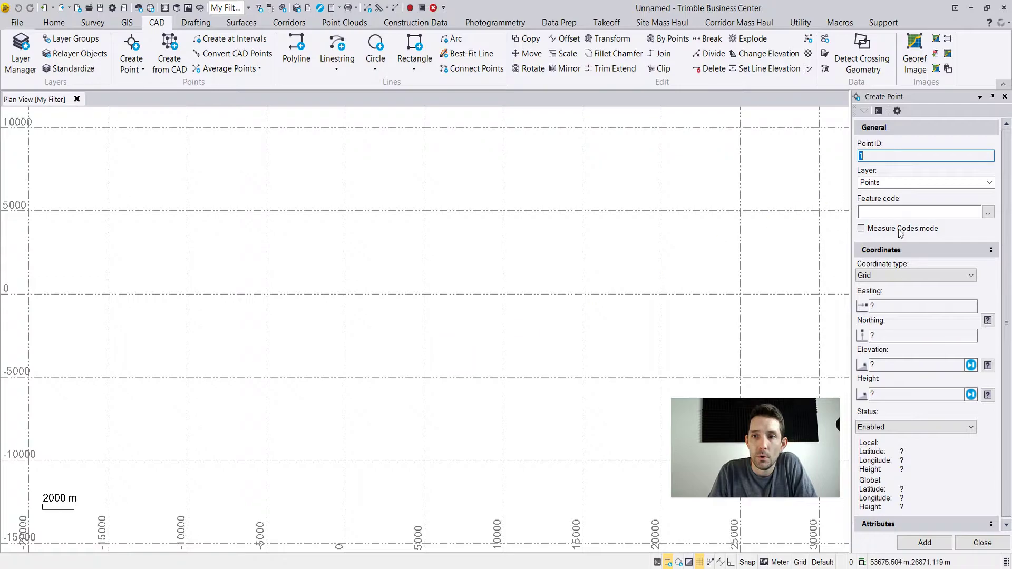
{"action": "left_click", "coordinate": [871, 307]}
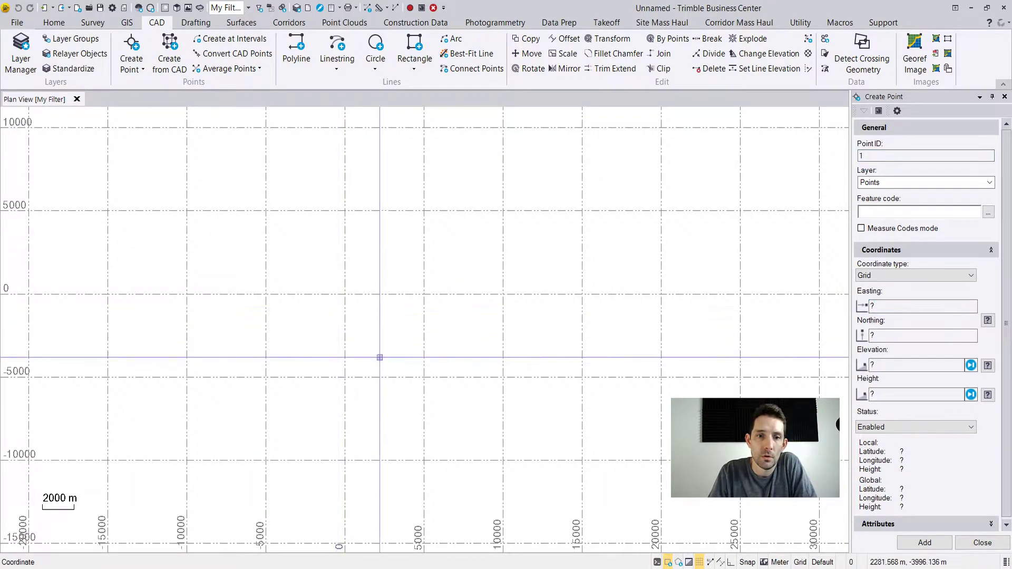
{"action": "scroll", "coordinate": [380, 347], "scroll_direction": "up", "scroll_amount": 10}
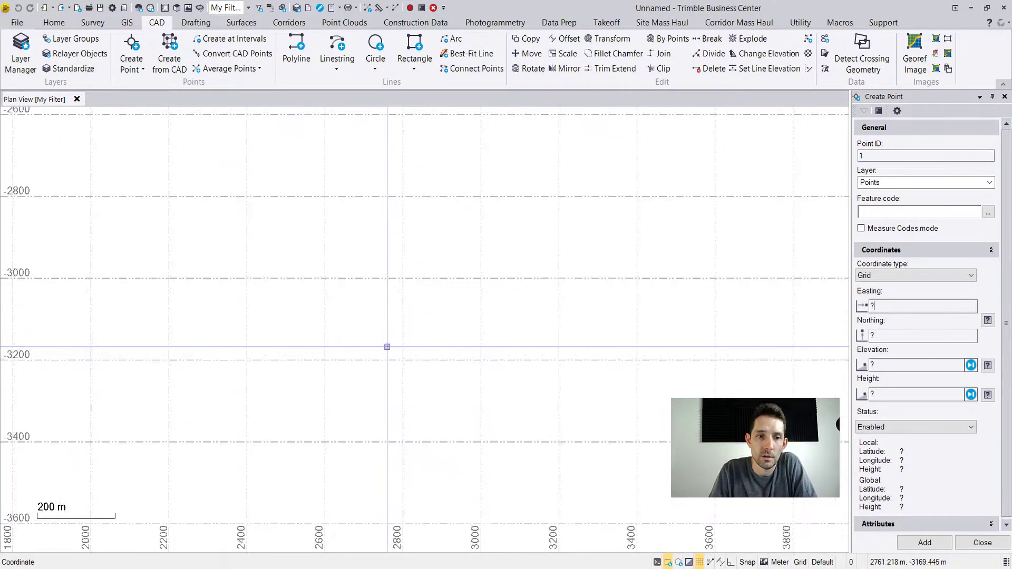
{"action": "scroll", "coordinate": [390, 345], "scroll_direction": "up", "scroll_amount": 5}
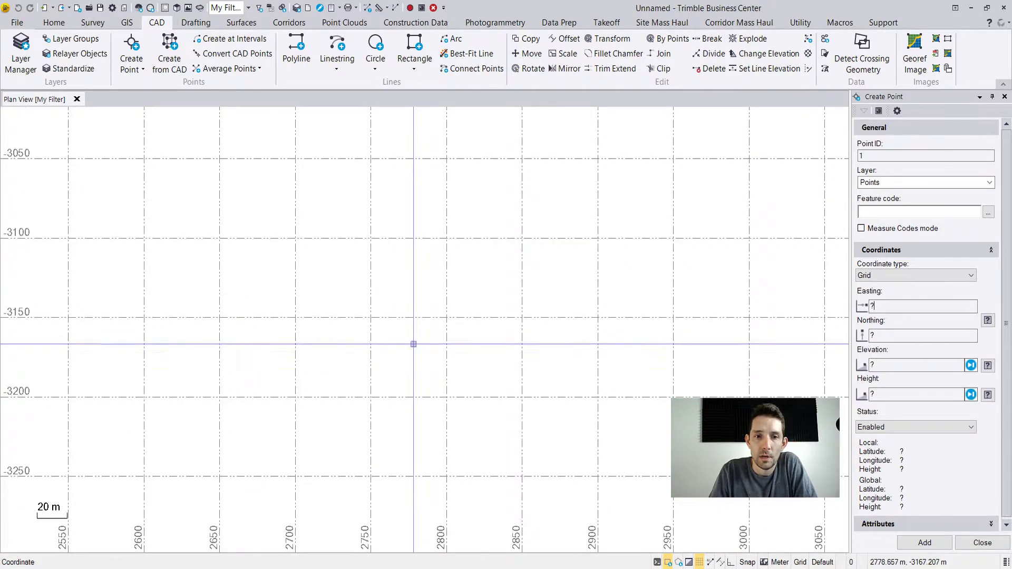
{"action": "left_click", "coordinate": [413, 343]}
{"action": "key", "text": "Return"}
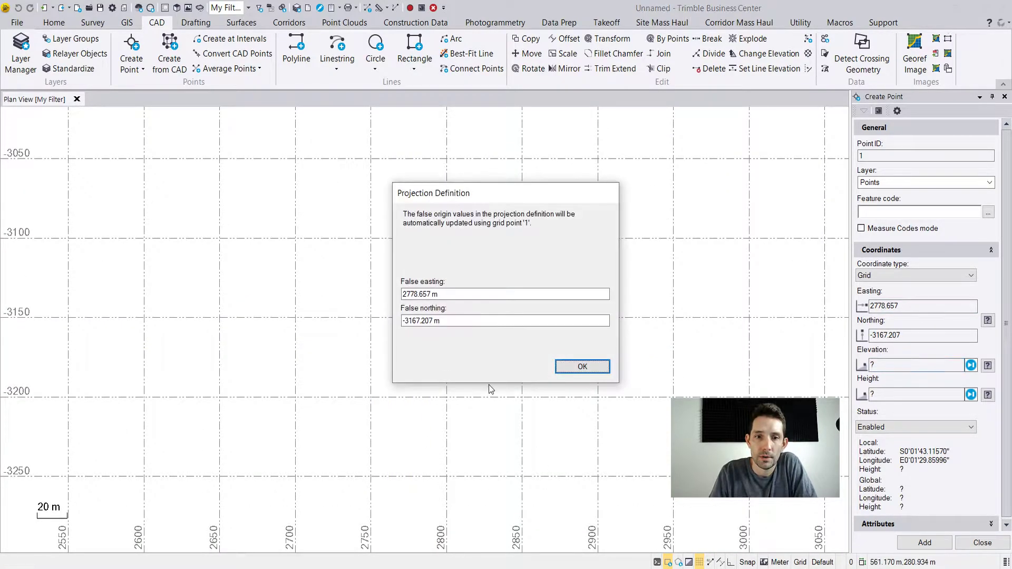
{"action": "left_click", "coordinate": [579, 367]}
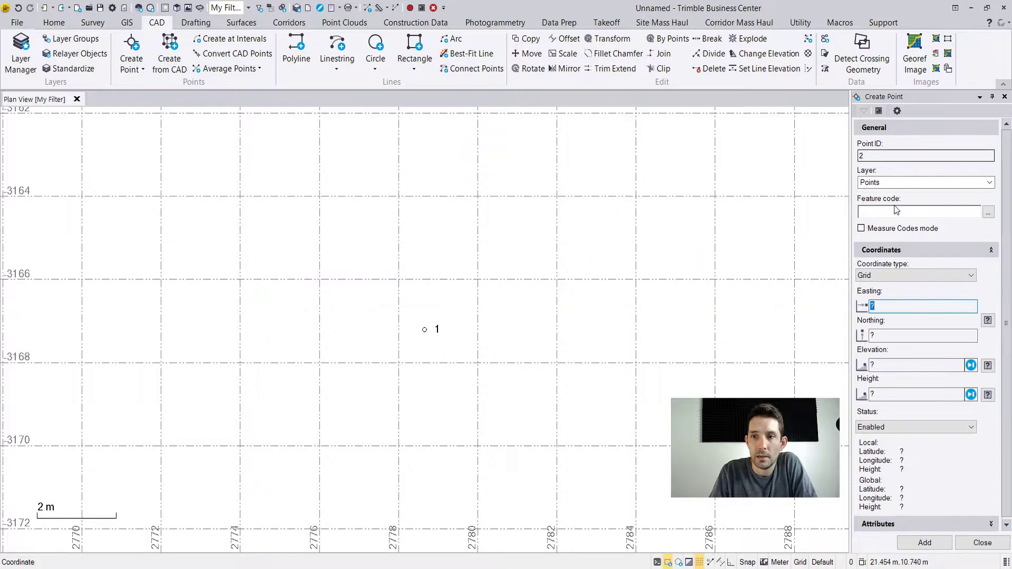
- Add points 2, 3, 4 and 5 at their picked plan-view locations
{"action": "left_click", "coordinate": [585, 204]}
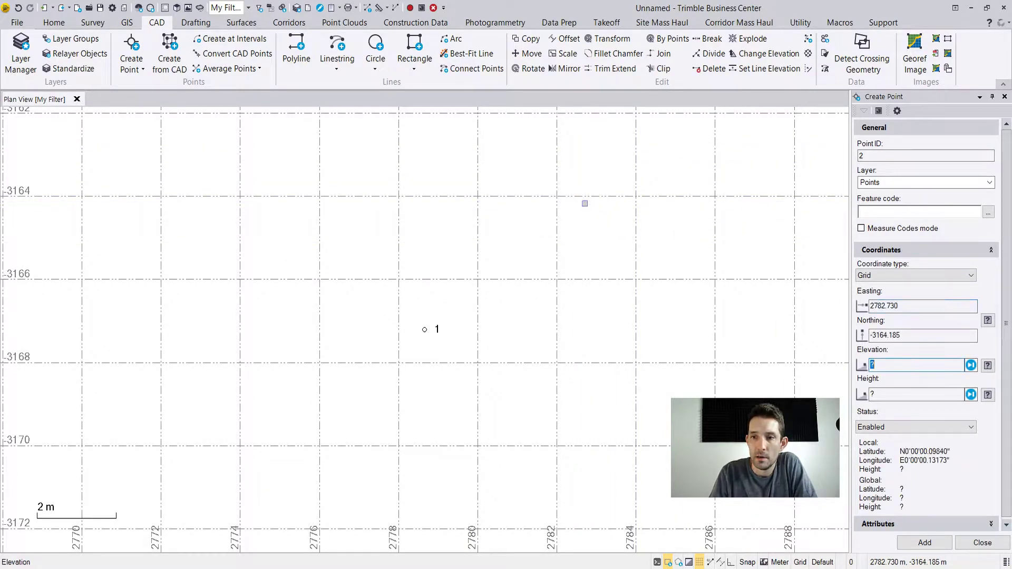
{"action": "key", "text": "Return"}
{"action": "left_click", "coordinate": [523, 144]}
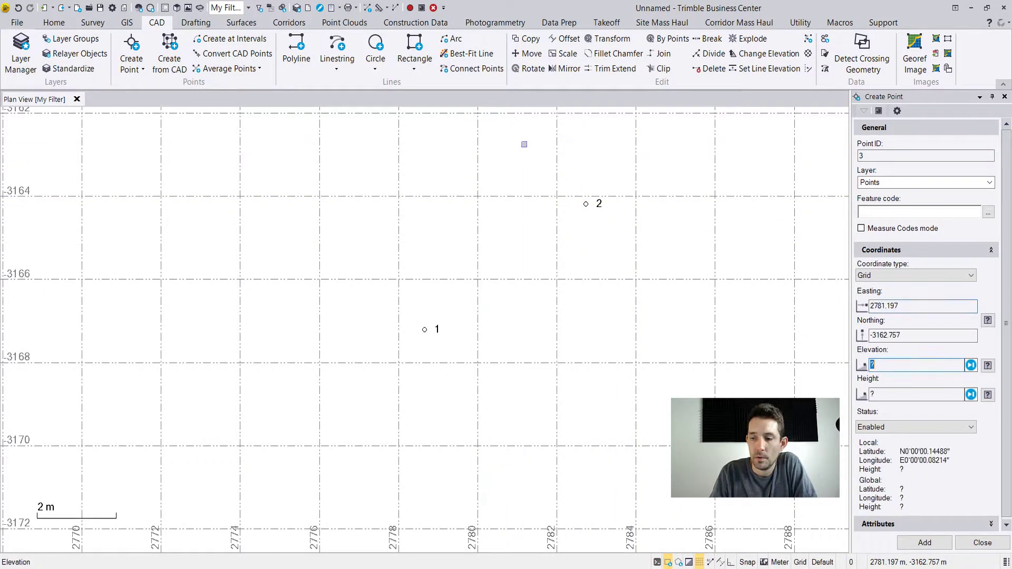
{"action": "key", "text": "Return"}
{"action": "left_click", "coordinate": [505, 183]}
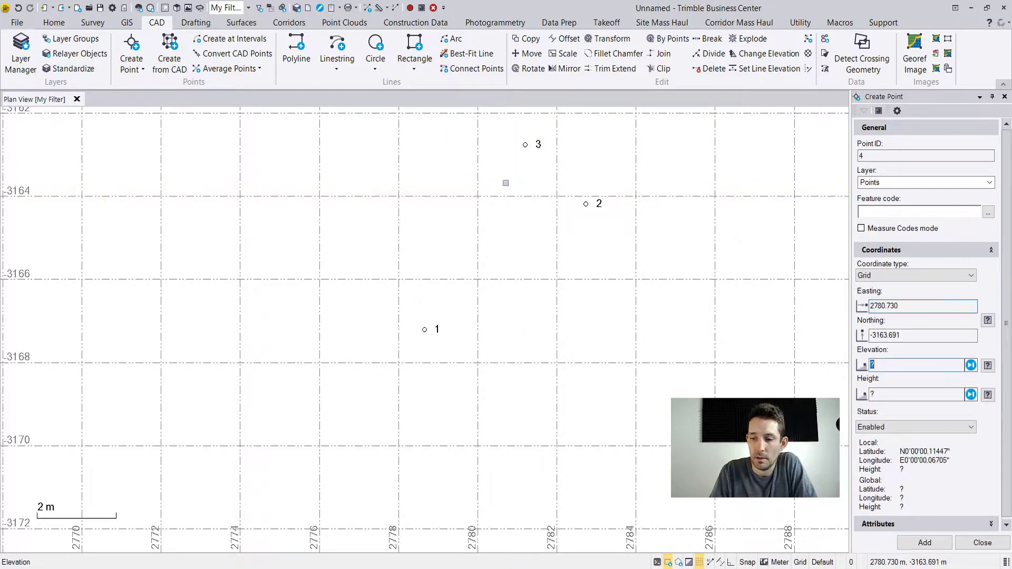
{"action": "key", "text": "Return"}
{"action": "left_click", "coordinate": [430, 152]}
{"action": "key", "text": "Return"}
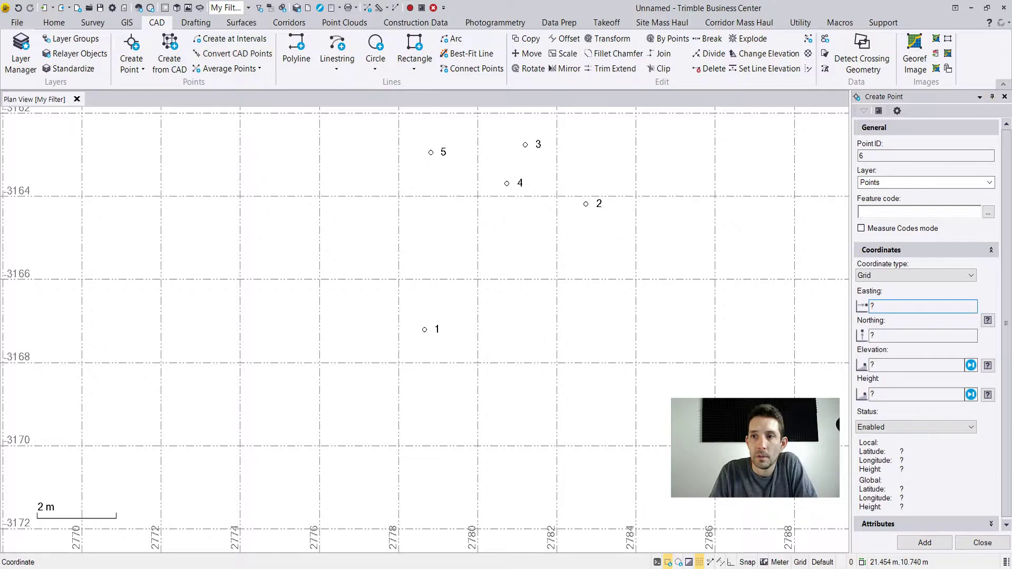
- Finish point creation and draw polylines from point 2 to point 1 and from point 3 to point 4
{"action": "left_click", "coordinate": [1004, 96]}
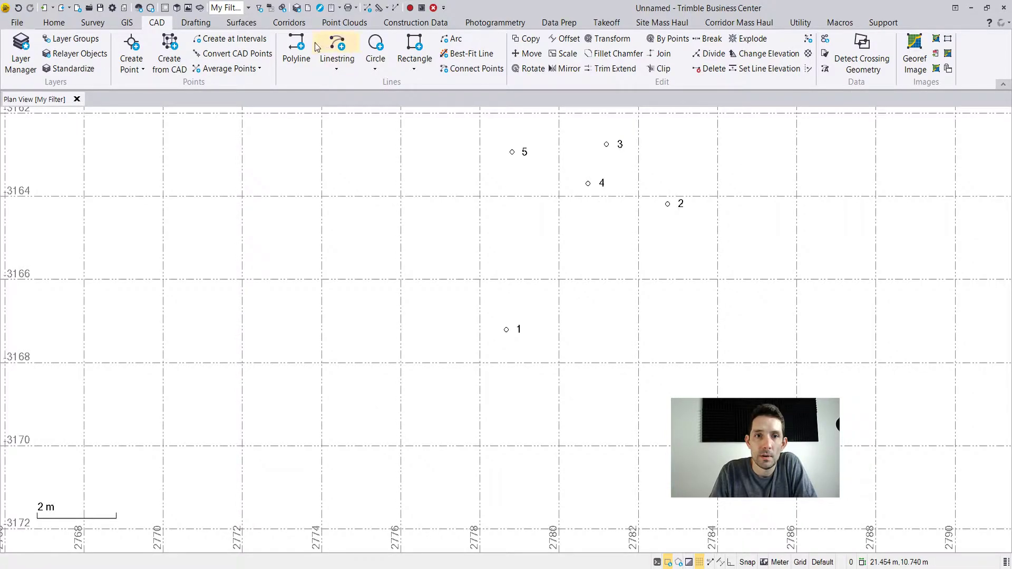
{"action": "left_click", "coordinate": [296, 42]}
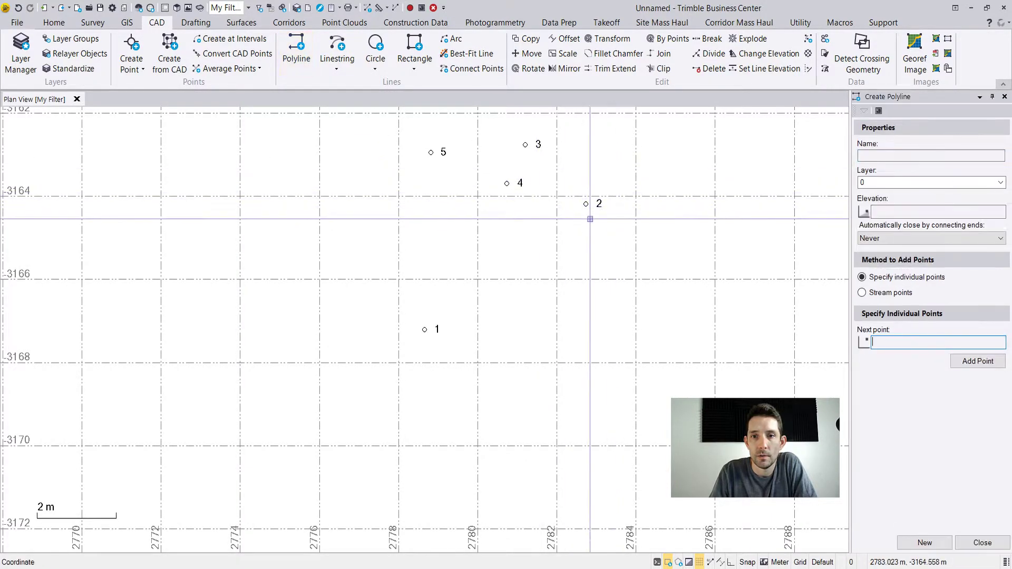
{"action": "left_click", "coordinate": [587, 204]}
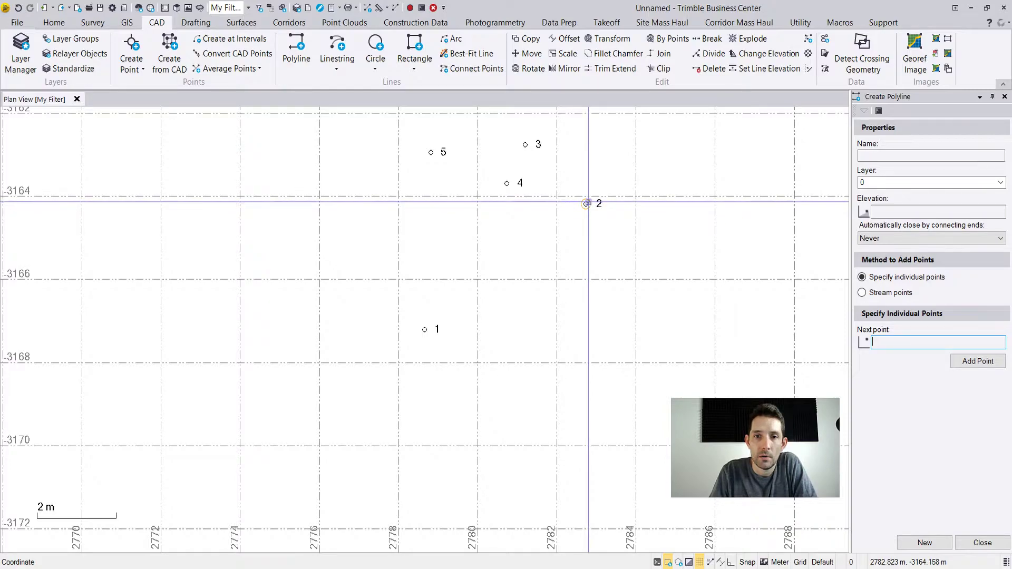
{"action": "left_click", "coordinate": [424, 329]}
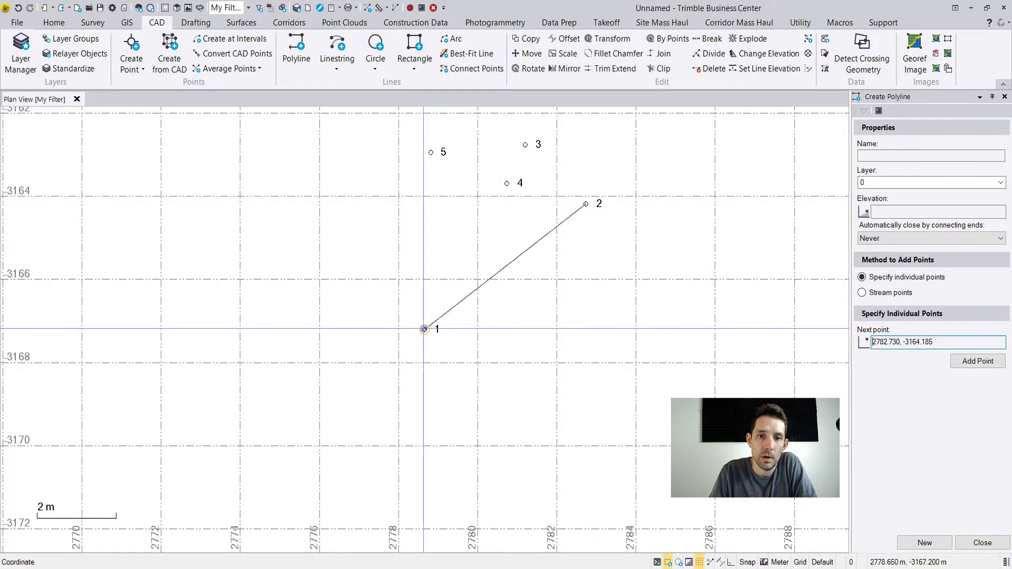
{"action": "left_click", "coordinate": [925, 543]}
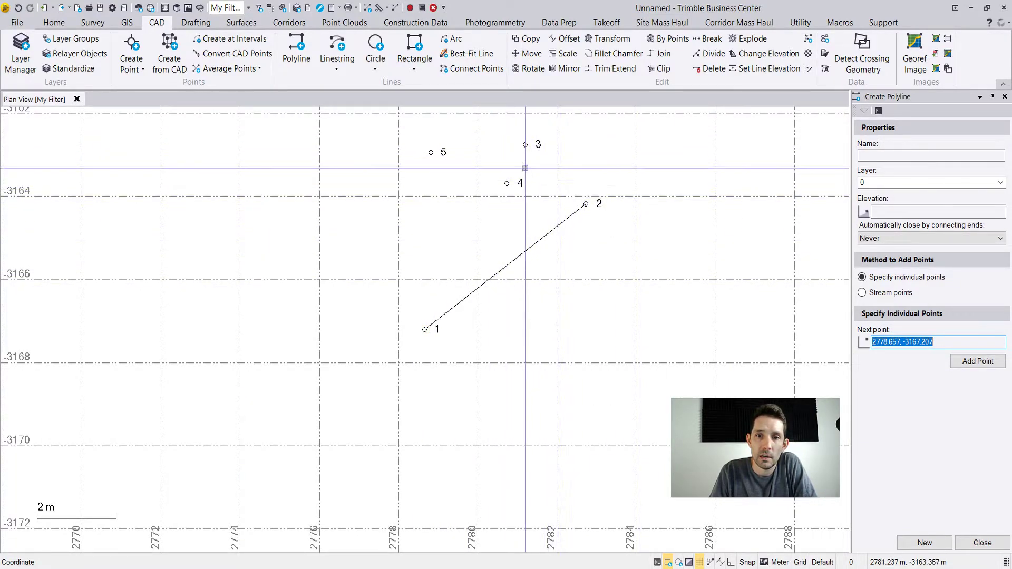
{"action": "left_click", "coordinate": [525, 144]}
{"action": "left_click", "coordinate": [507, 183]}
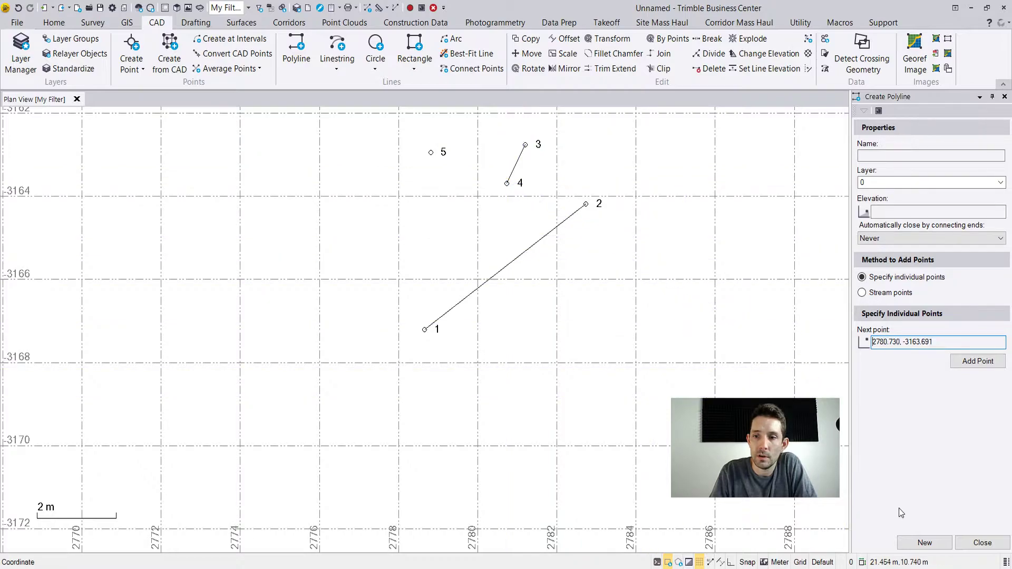
{"action": "left_click", "coordinate": [924, 543]}
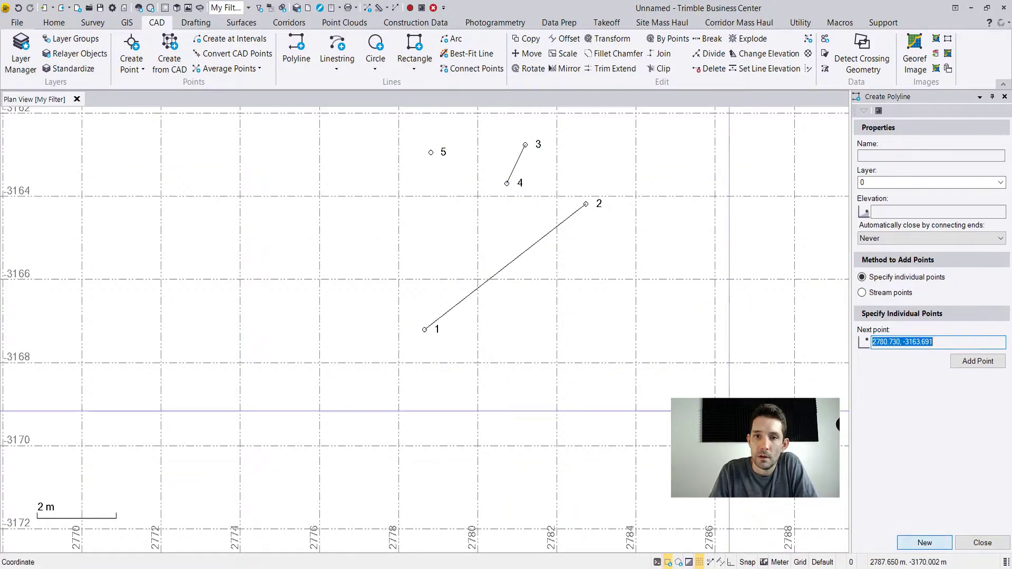
- Enable midpoint snapping and draw a polyline from point 5 to the midpoint of line 3–4
{"action": "left_click", "coordinate": [430, 153]}
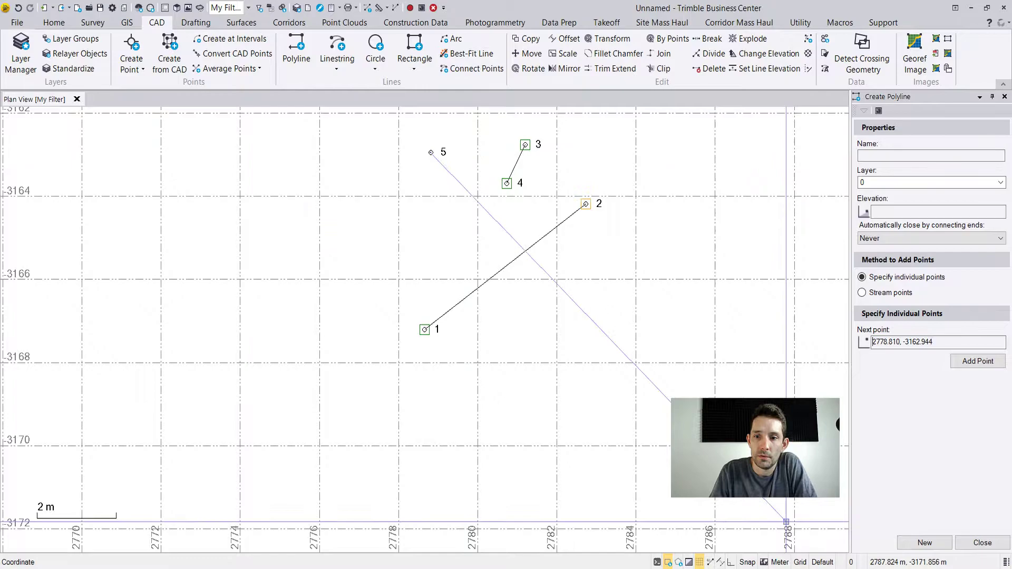
{"action": "left_click", "coordinate": [747, 562]}
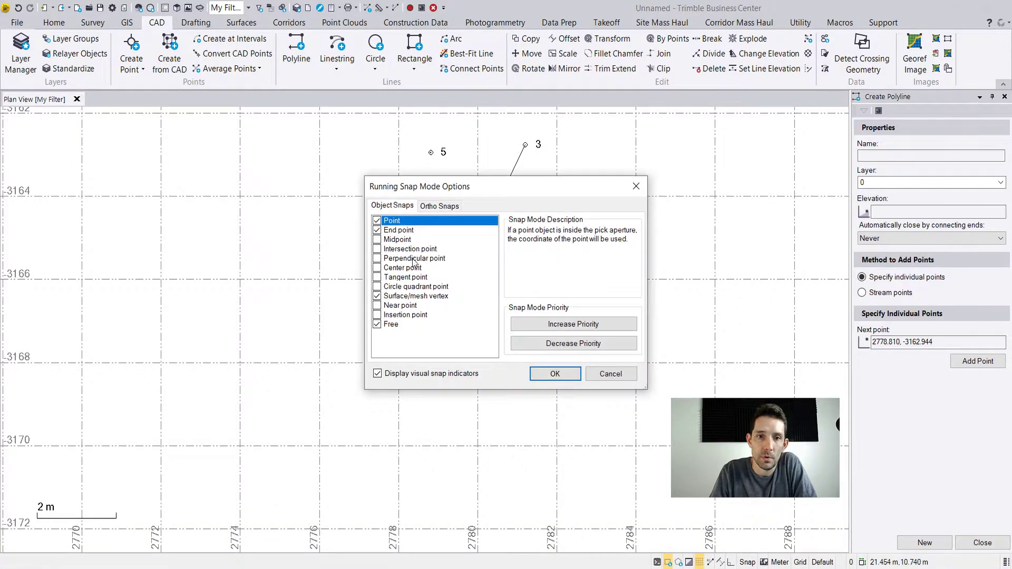
{"action": "left_click", "coordinate": [399, 230]}
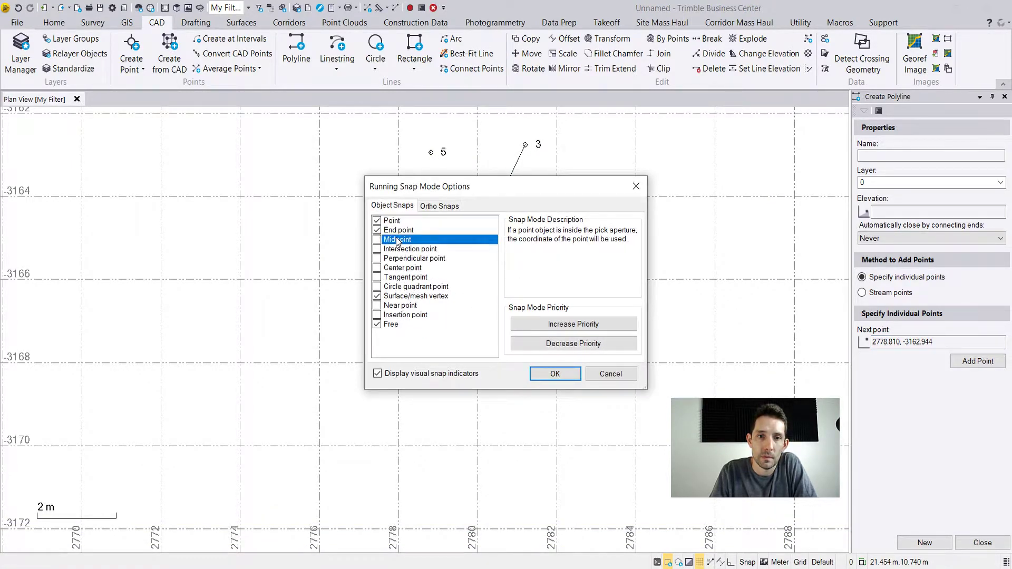
{"action": "left_click", "coordinate": [555, 374]}
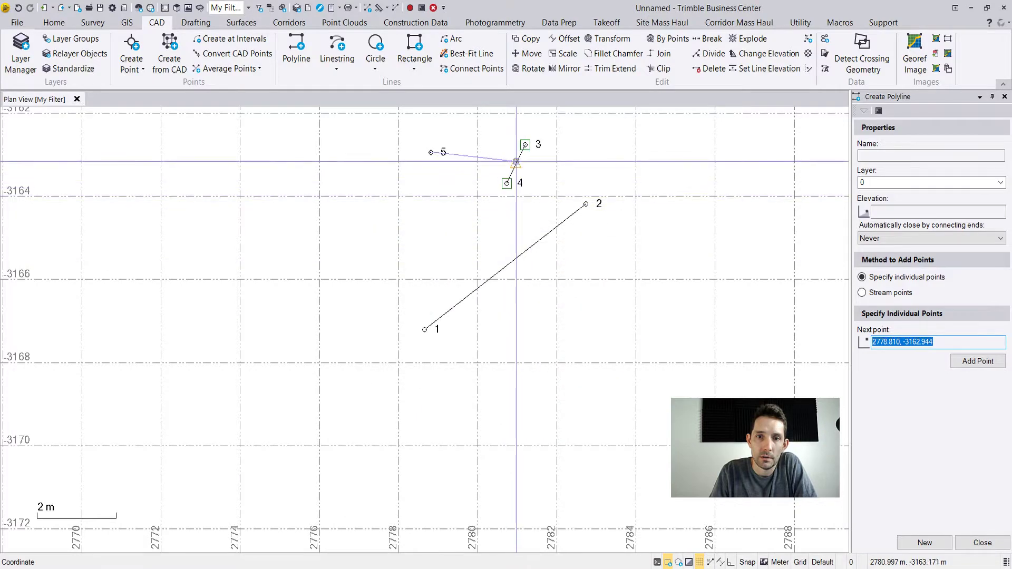
{"action": "left_click", "coordinate": [515, 164]}
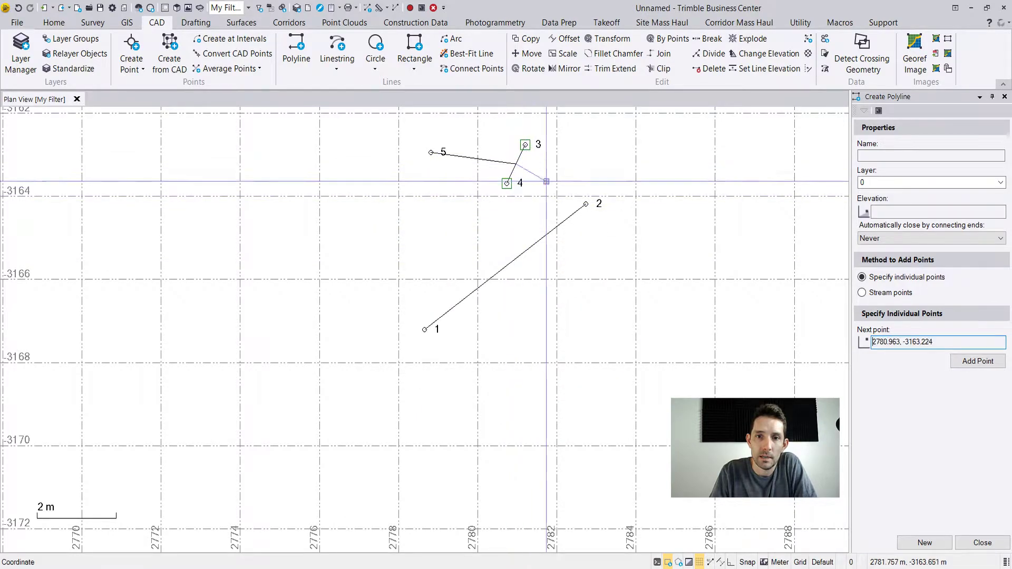
{"action": "left_click", "coordinate": [982, 543]}
- Draw a 0.522-radius circle centred on the 3–4 midpoint corner and passing through point 3
{"action": "left_click", "coordinate": [375, 47]}
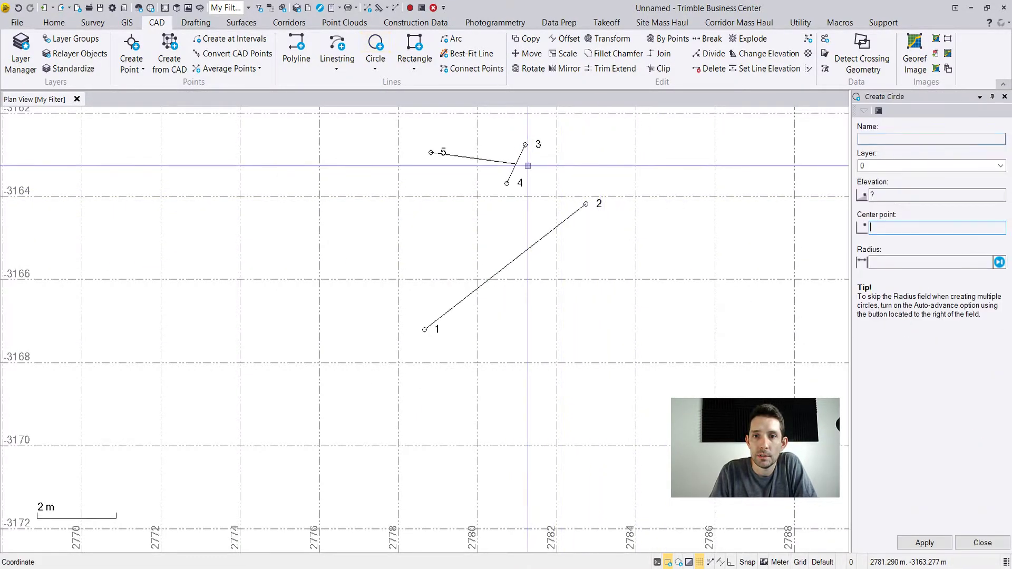
{"action": "left_click", "coordinate": [516, 164]}
{"action": "left_click", "coordinate": [525, 145]}
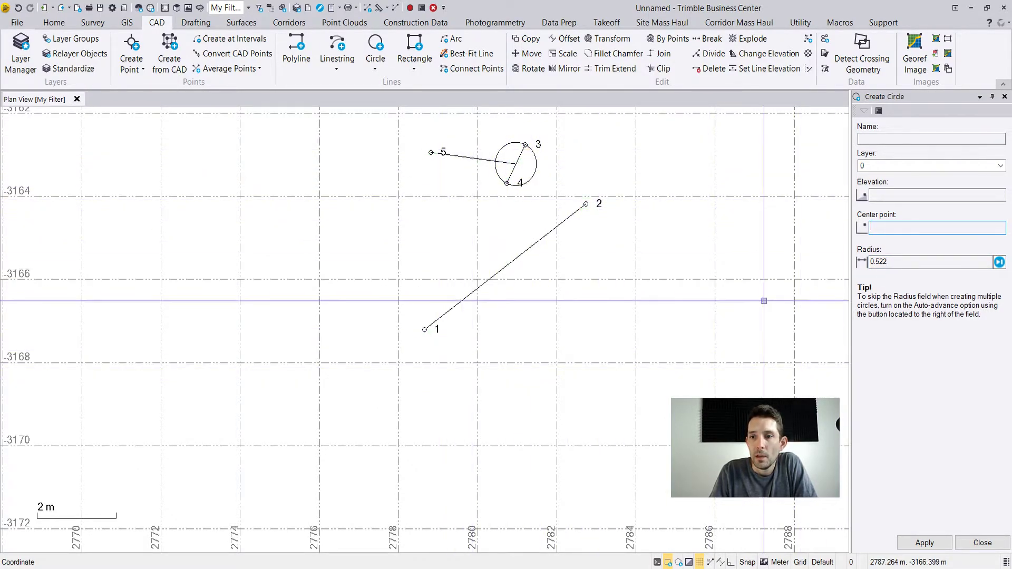
{"action": "left_click", "coordinate": [981, 543]}
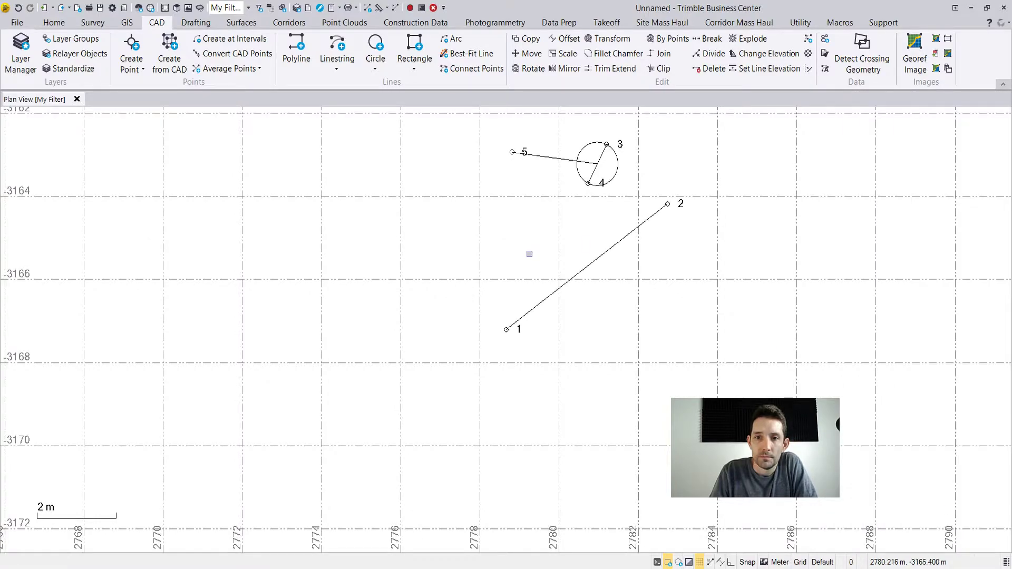
{"action": "scroll", "coordinate": [477, 237], "scroll_direction": "up", "scroll_amount": 3}
{"action": "middle_click_drag", "start_coordinate": [500, 437], "coordinate": [510, 347]}
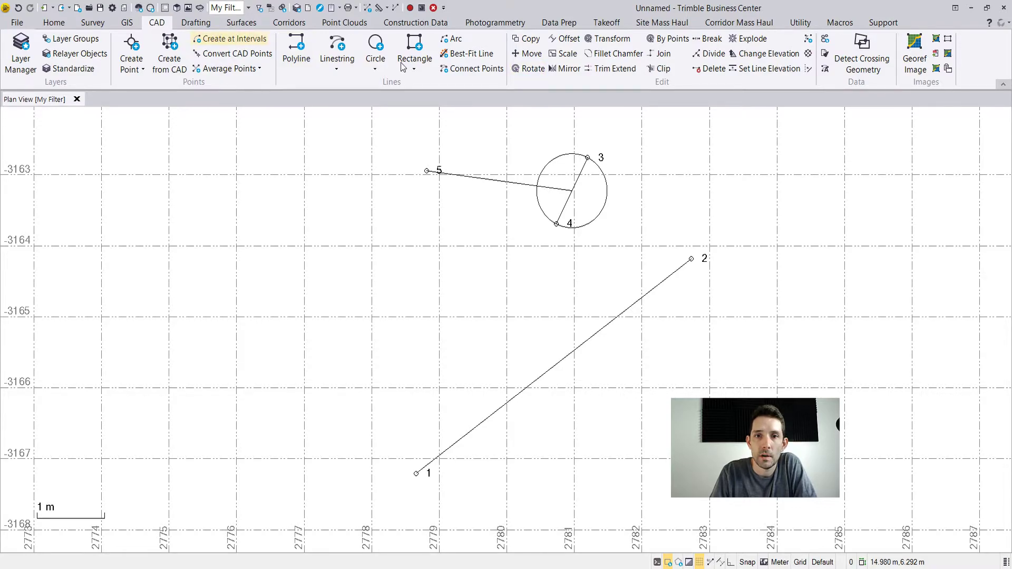
{"action": "key", "text": "Return"}
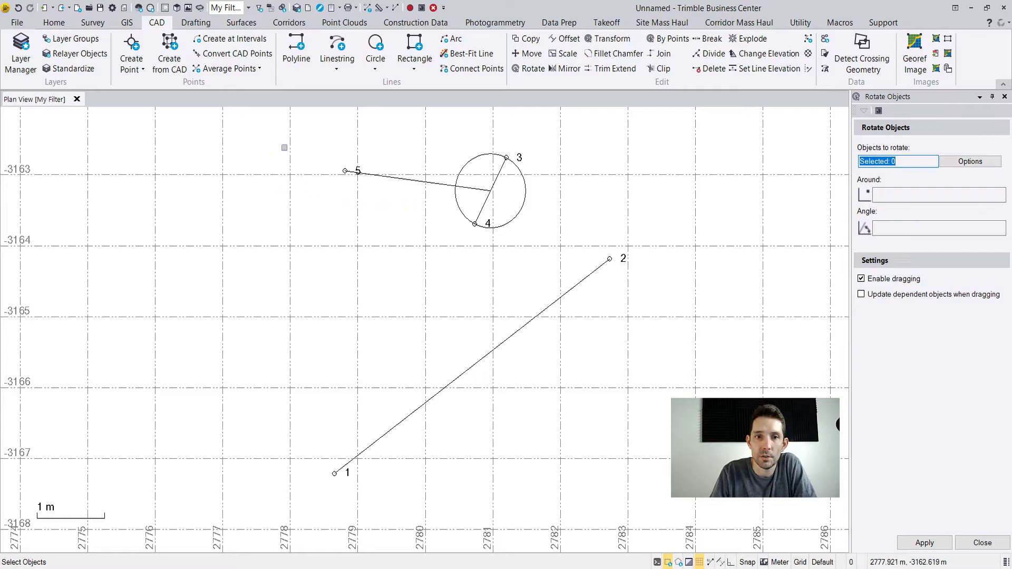
- Select the circle, polyline and points 2–5 and set point 1 as the rotation centre
{"action": "mouse_move", "coordinate": [298, 138]}
{"action": "left_mouse_down"}
{"action": "mouse_move", "coordinate": [609, 249]}
{"action": "mouse_move", "coordinate": [689, 295]}
{"action": "left_mouse_up"}
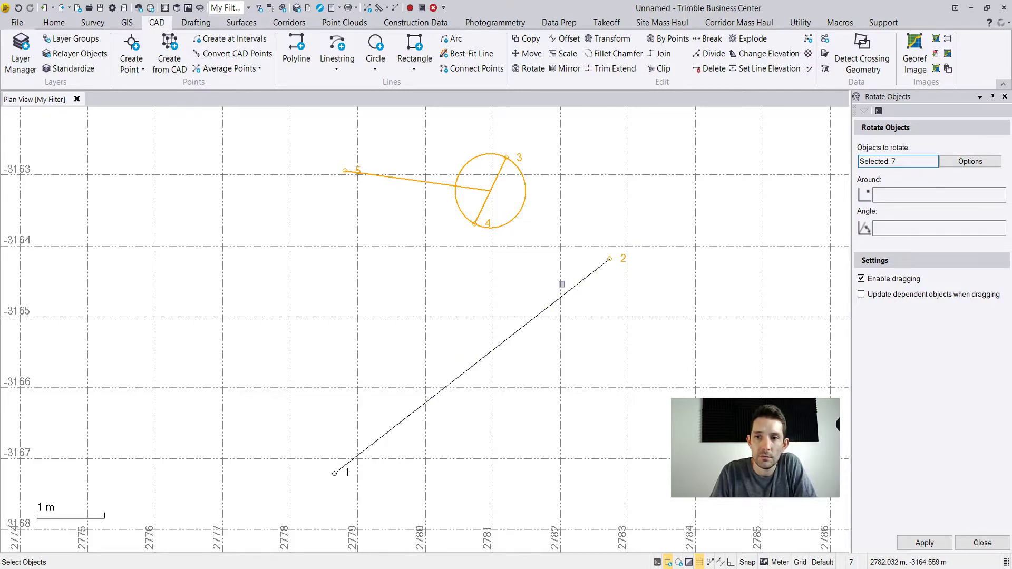
{"action": "left_click", "coordinate": [884, 199]}
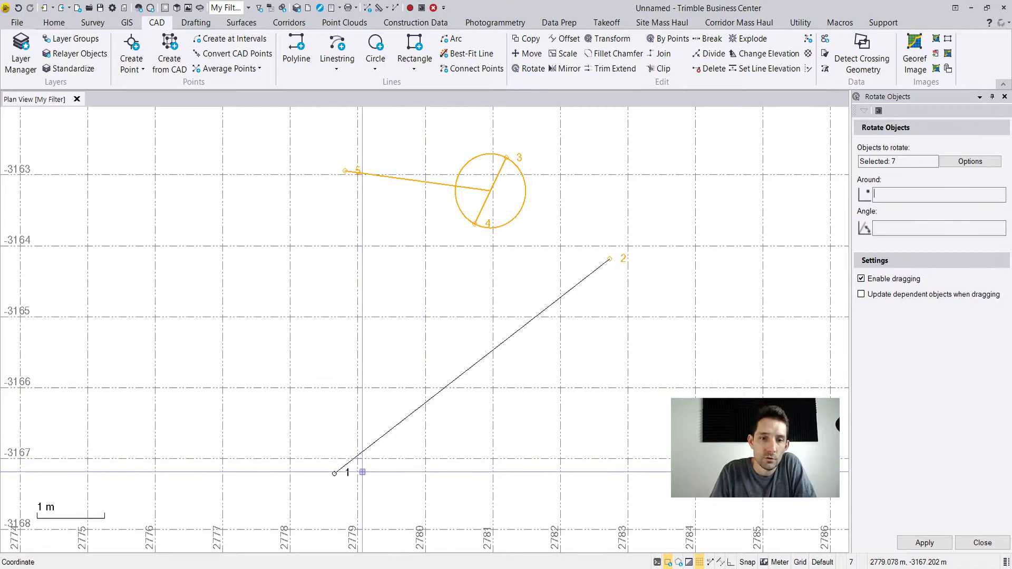
{"action": "left_click", "coordinate": [342, 472]}
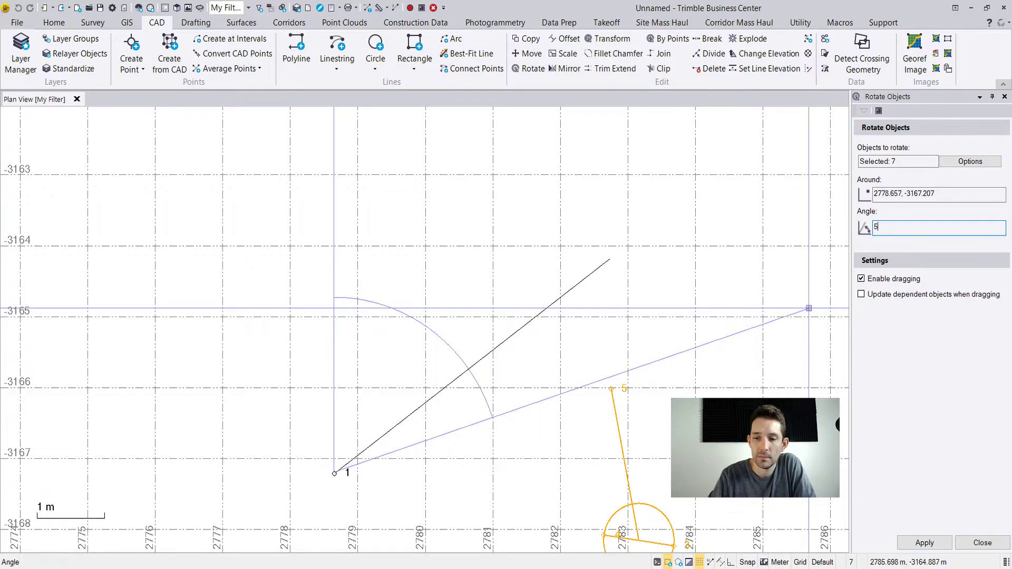
- Rotate the selected objects by angle -15 (345°00'00") about point 1 and apply
{"action": "key", "text": "BackSpace"}
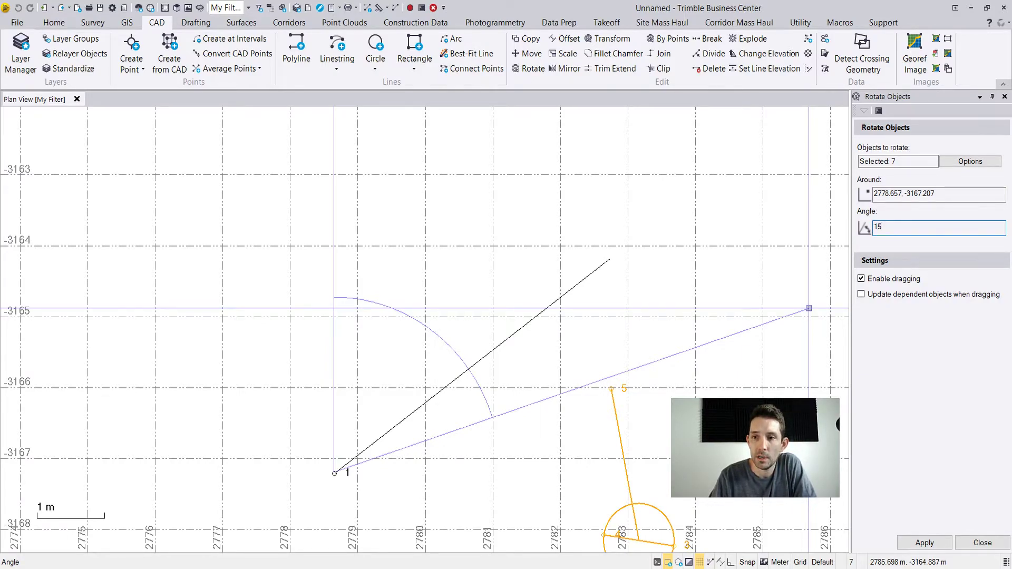
{"action": "key", "text": "Tab"}
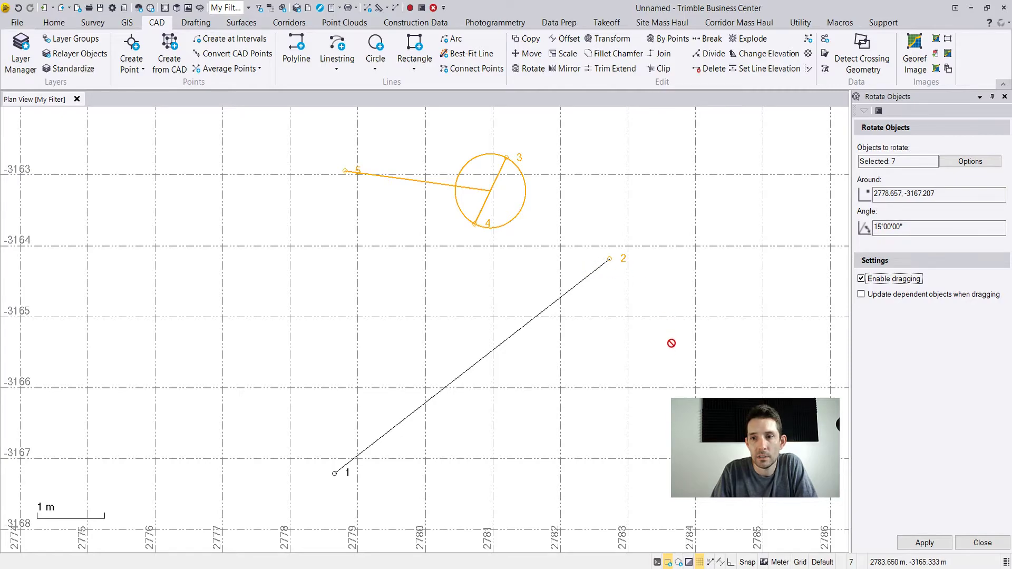
{"action": "left_click", "coordinate": [876, 228]}
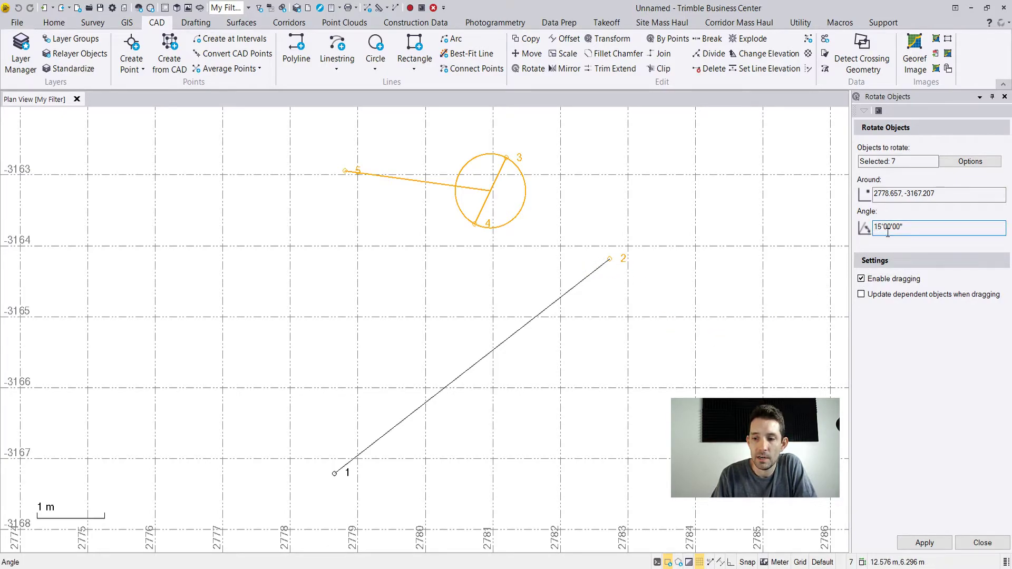
{"action": "key", "text": "Tab"}
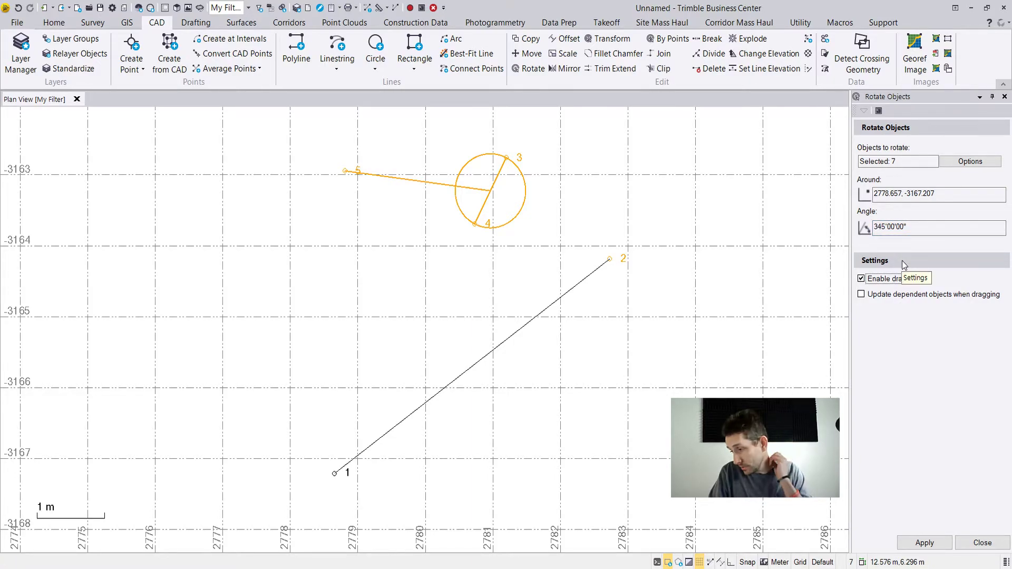
{"action": "left_click", "coordinate": [939, 544]}
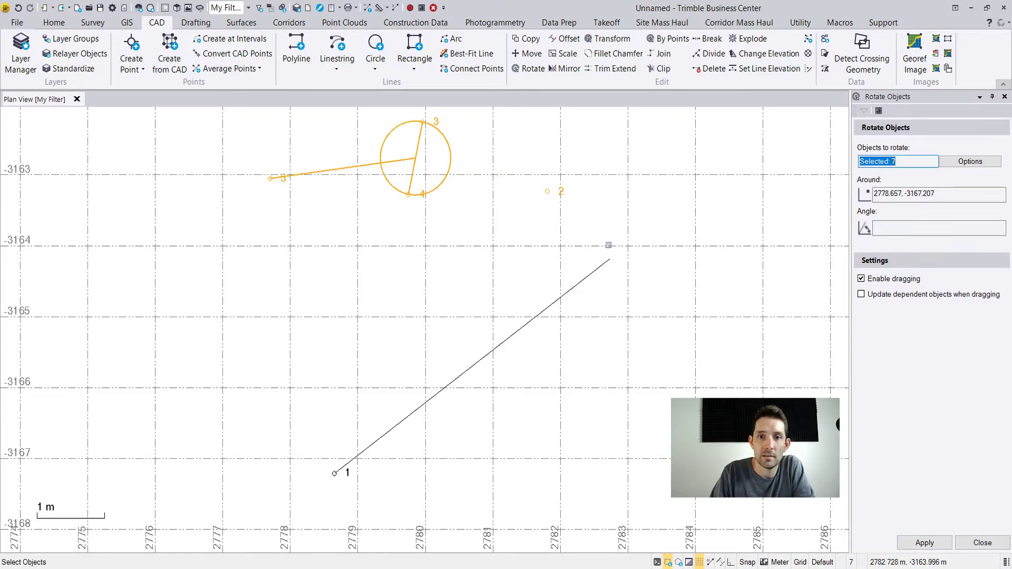
{"action": "left_click", "coordinate": [976, 543]}
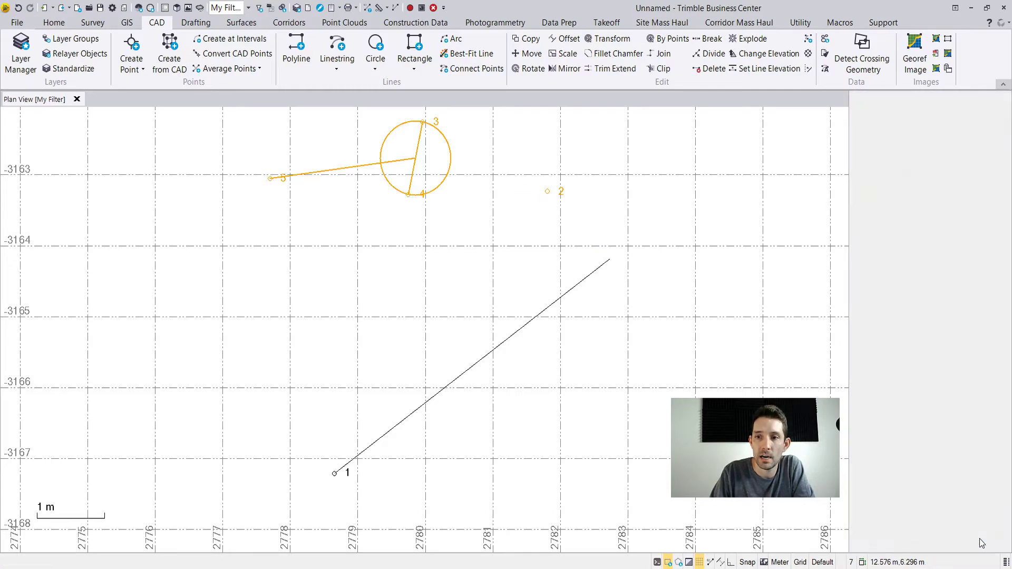
- Measure the angle at point 1 from the original line end to rotated point 2, reading 15°00'00"
{"action": "left_click", "coordinate": [380, 8]}
{"action": "left_click", "coordinate": [387, 8]}
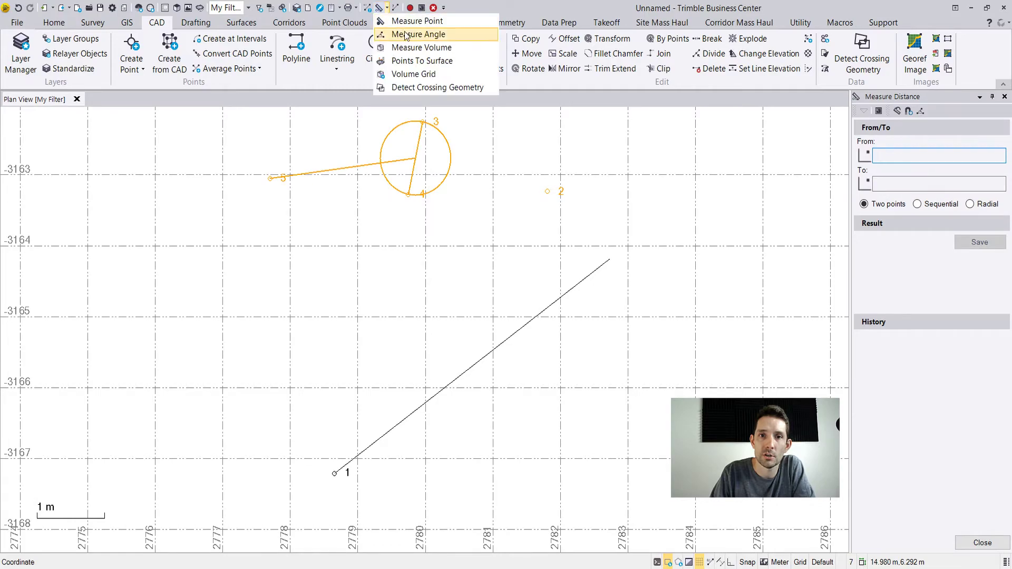
{"action": "left_click", "coordinate": [410, 34]}
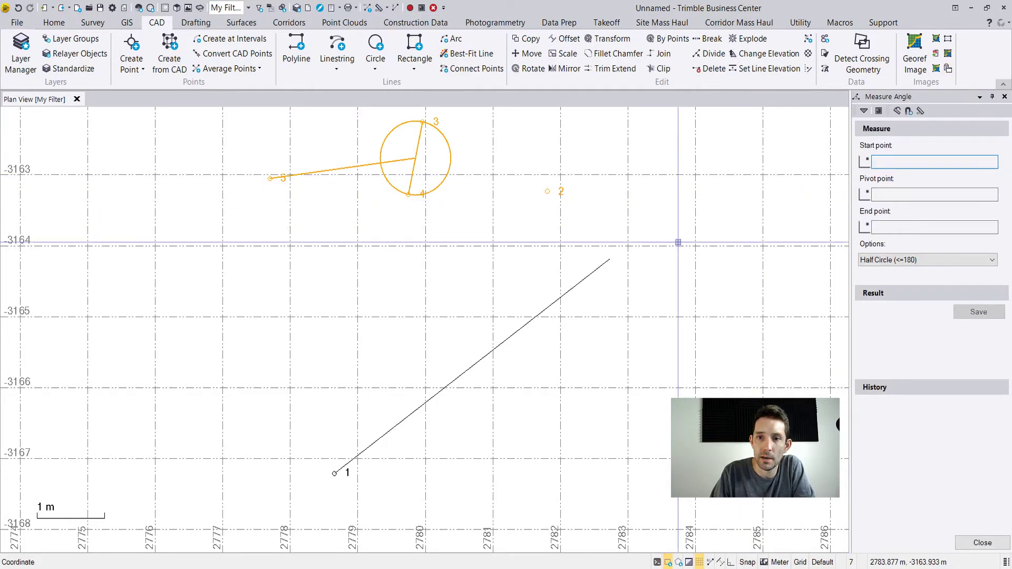
{"action": "left_click", "coordinate": [611, 260]}
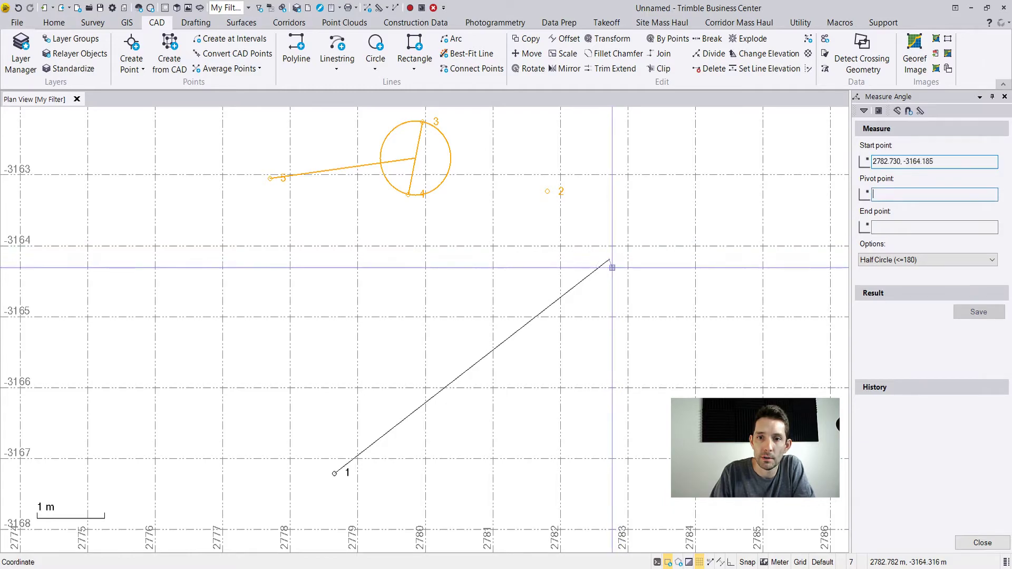
{"action": "left_click", "coordinate": [334, 473]}
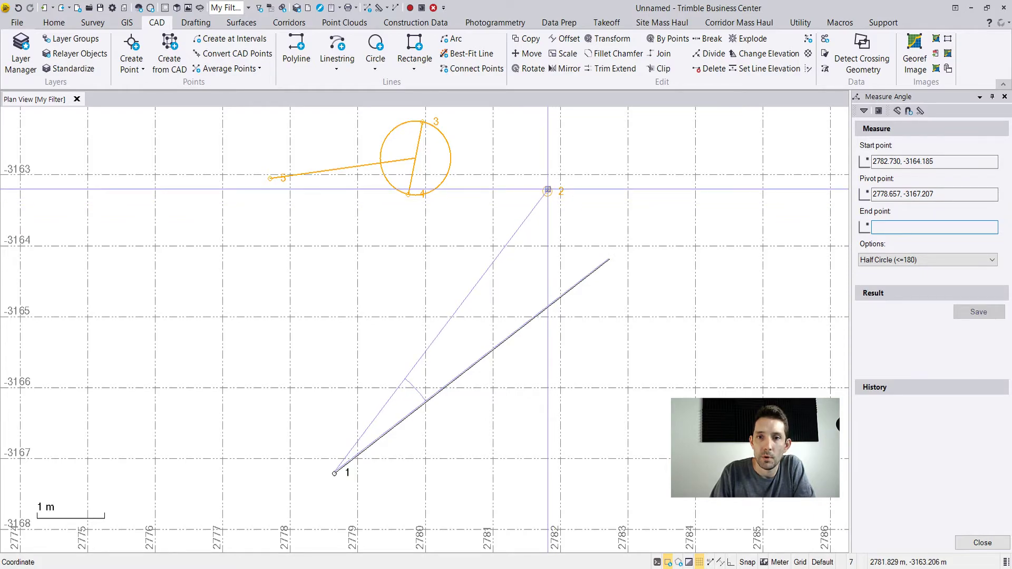
{"action": "left_click", "coordinate": [547, 191]}
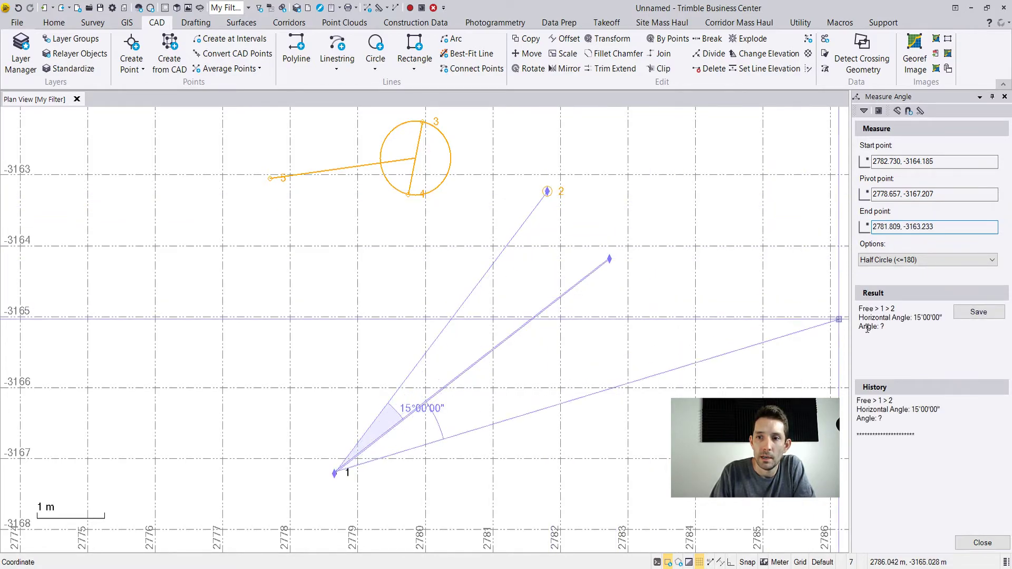
{"action": "left_click_drag", "start_coordinate": [915, 317], "coordinate": [946, 316]}
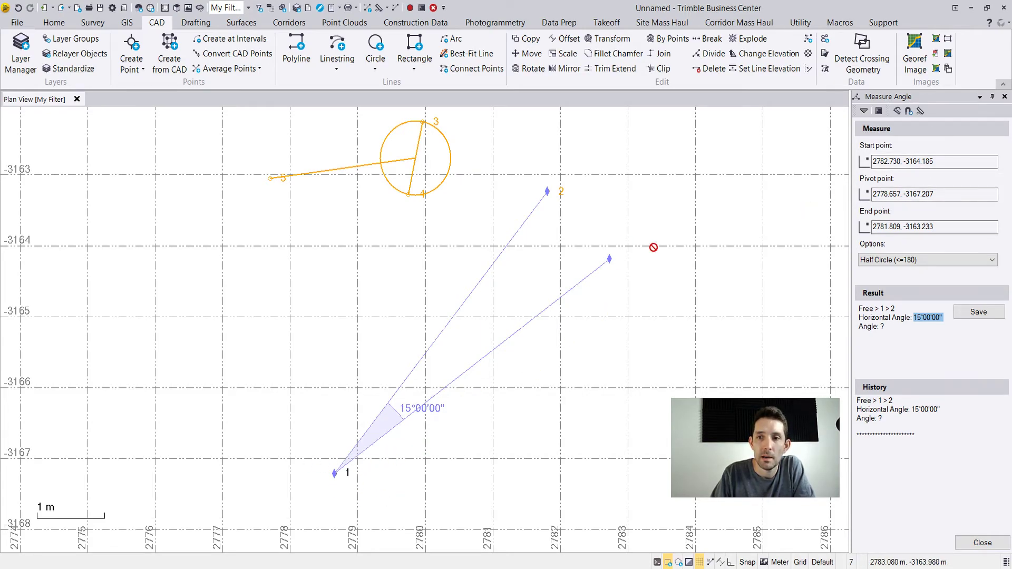
- Dismiss the Measure Angle pane with Esc, clearing the measurement graphics
{"action": "key", "text": "Escape"}
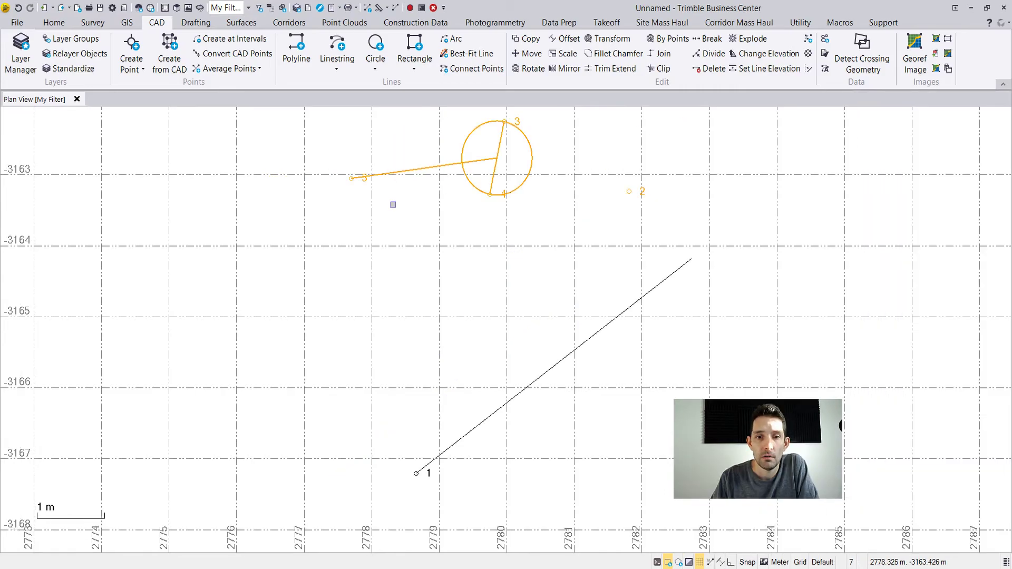